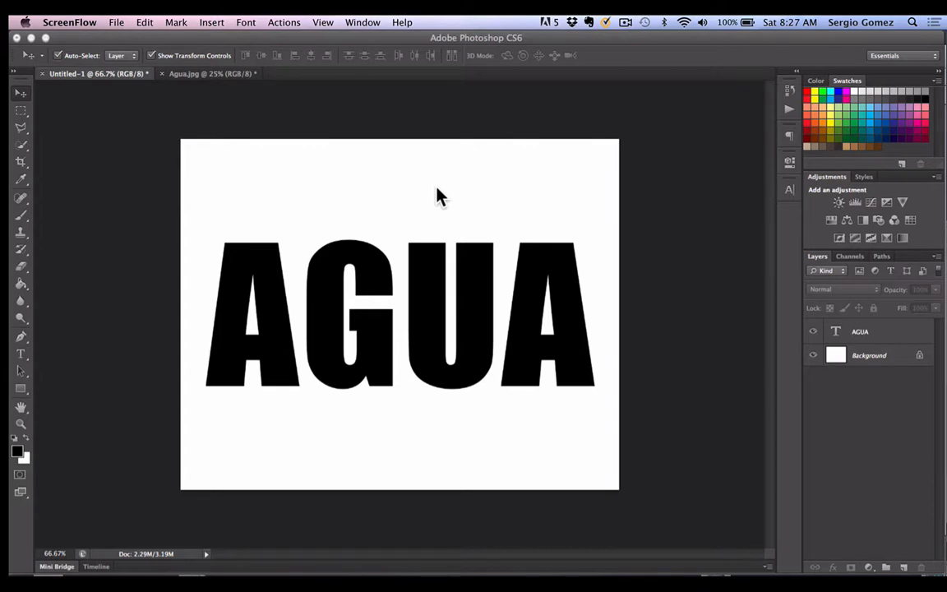
- Hide and reshow the AGUA text layer and nudge the text slightly on the canvas
click(904, 337)
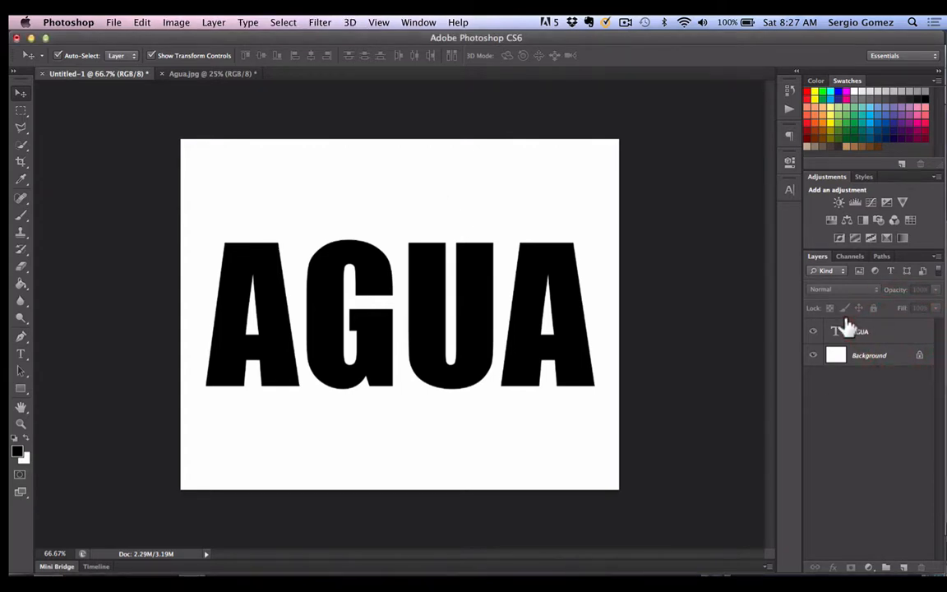
click(812, 331)
click(812, 331)
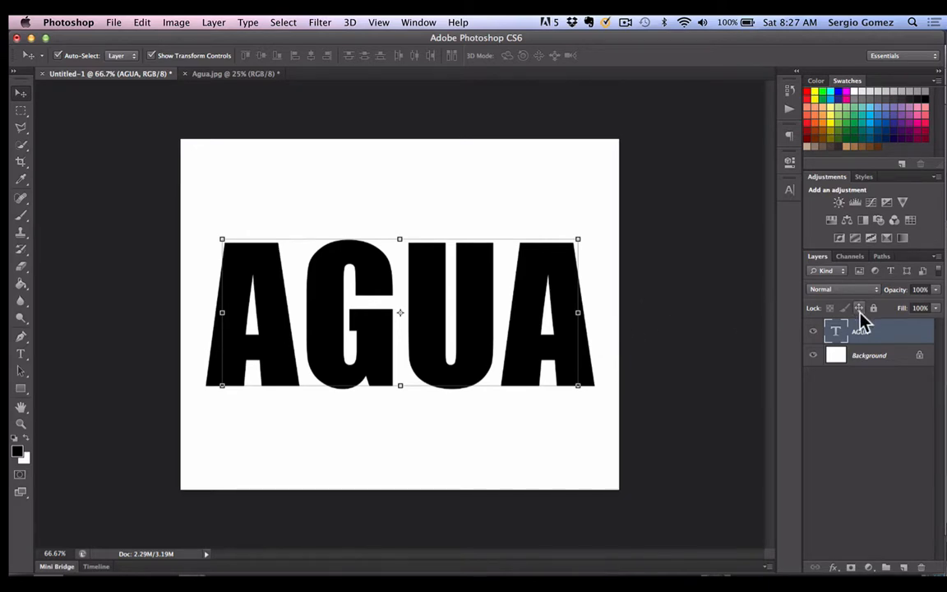
mouse_move(521, 304)
mouse_down()
mouse_move(515, 295)
mouse_move(524, 302)
mouse_up()
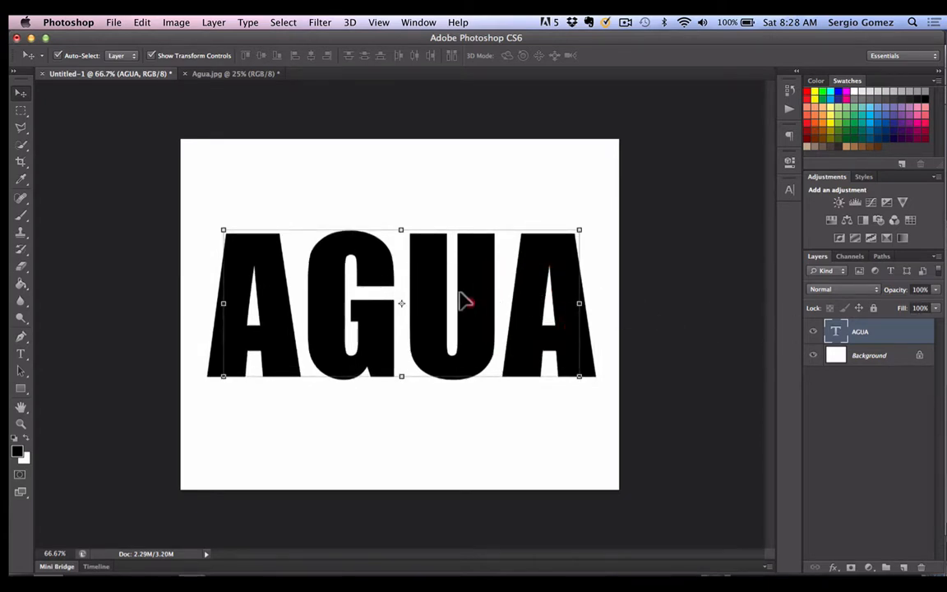
drag(477, 298, 480, 302)
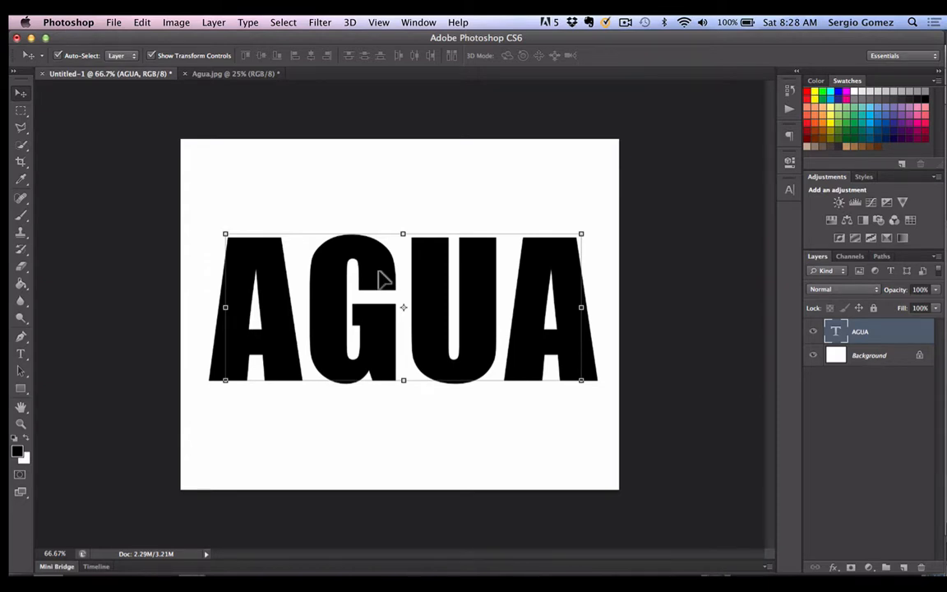
- Copy the Agua.jpg painting into the Untitled-1 document as a layer above the AGUA text
click(251, 74)
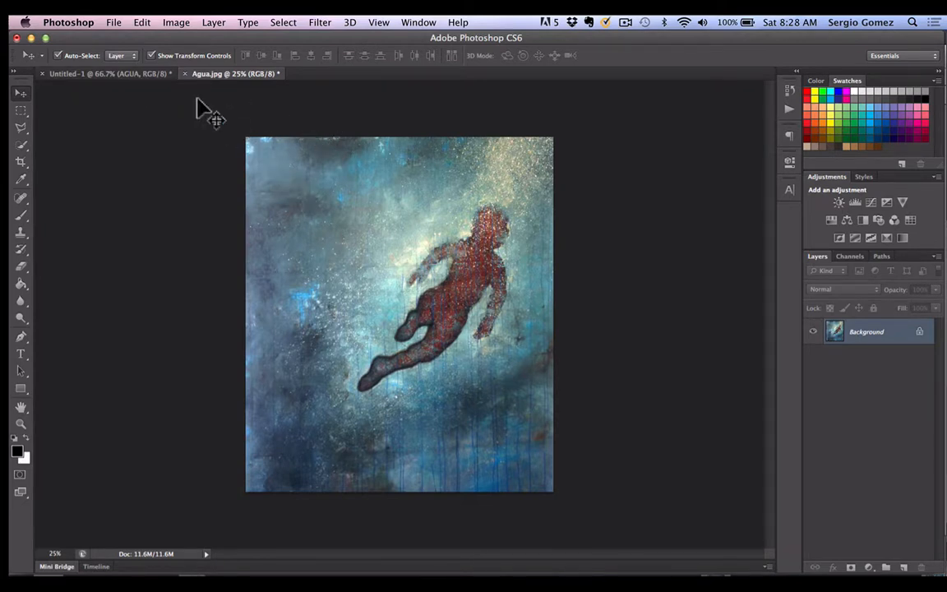
click(146, 74)
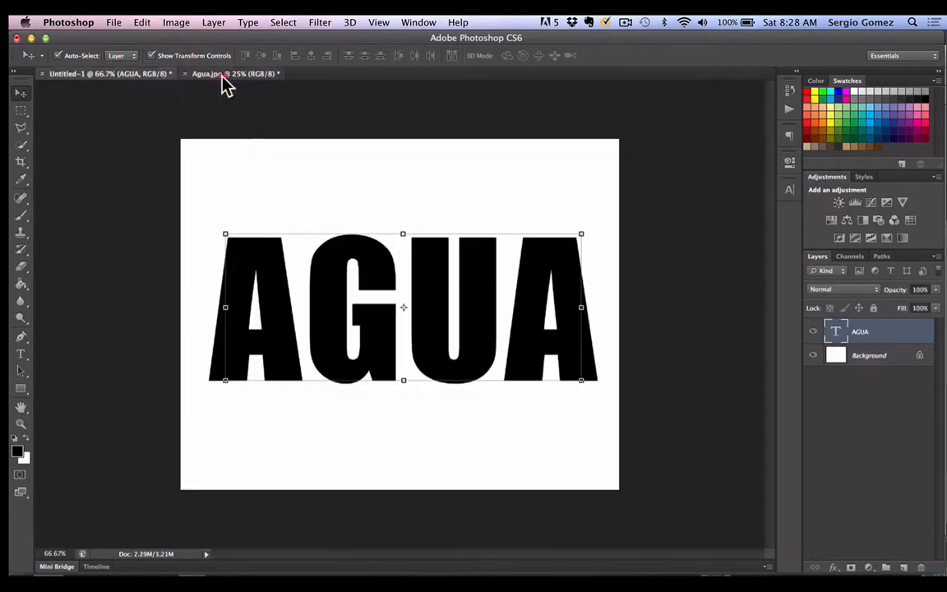
click(222, 76)
click(140, 76)
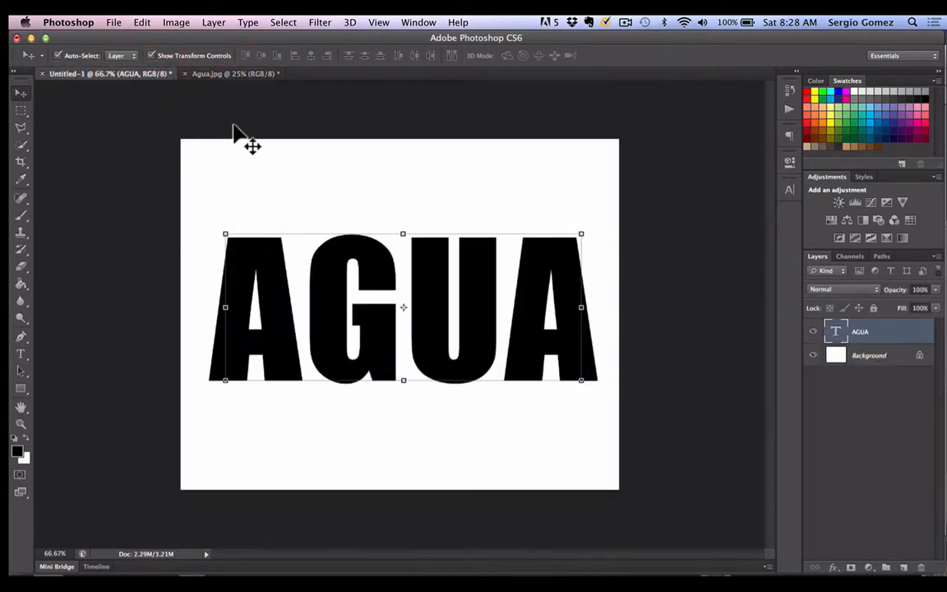
click(223, 74)
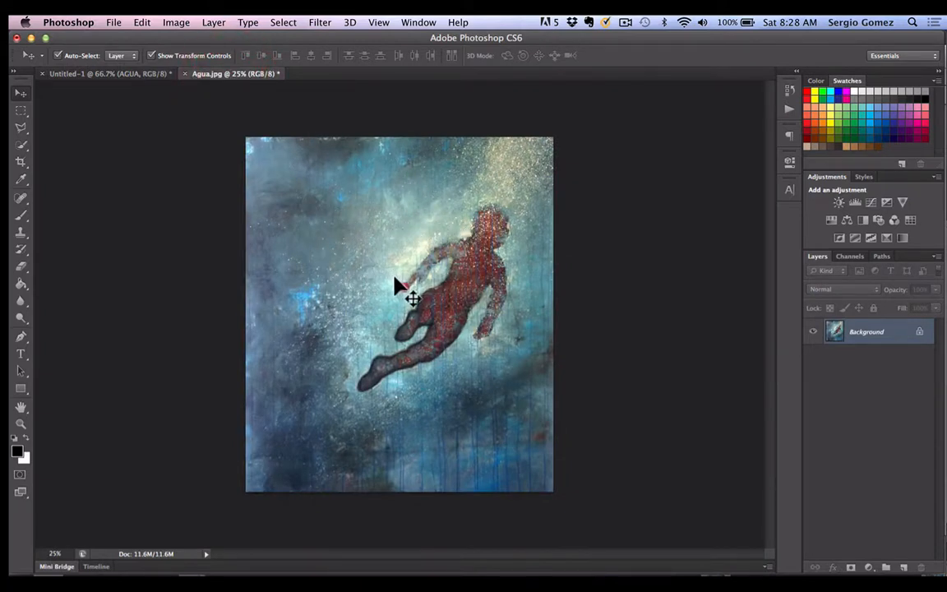
mouse_move(394, 279)
mouse_down()
mouse_move(303, 232)
mouse_move(343, 249)
mouse_move(322, 254)
mouse_move(258, 235)
mouse_move(211, 199)
mouse_move(122, 71)
mouse_move(139, 123)
mouse_move(277, 201)
mouse_move(368, 278)
mouse_move(322, 253)
mouse_move(316, 216)
mouse_move(396, 307)
mouse_move(382, 275)
mouse_move(399, 298)
mouse_move(395, 285)
mouse_up()
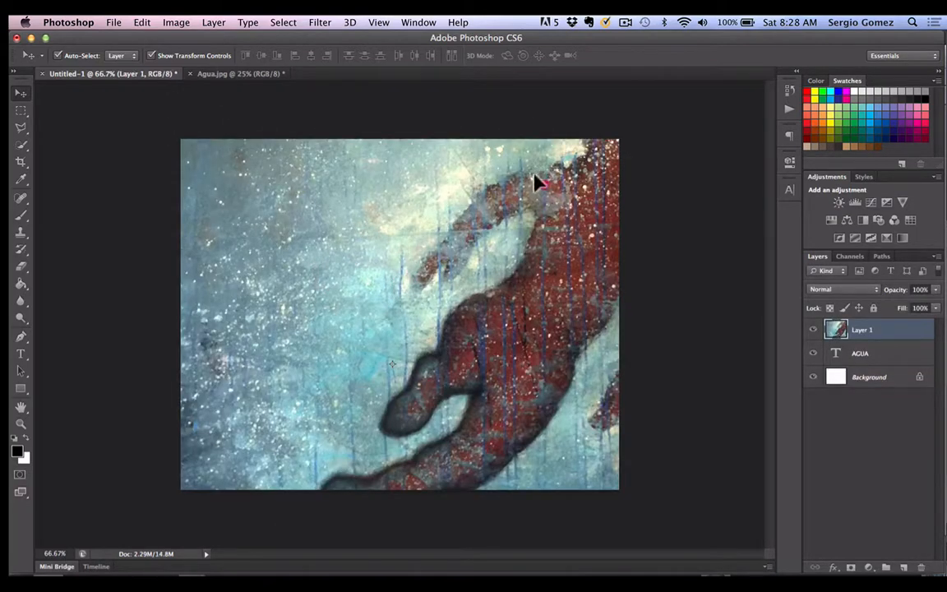
- Scale the painting layer down to about 54.7% and position it so it covers the whole canvas
drag(534, 180, 554, 226)
click(628, 121)
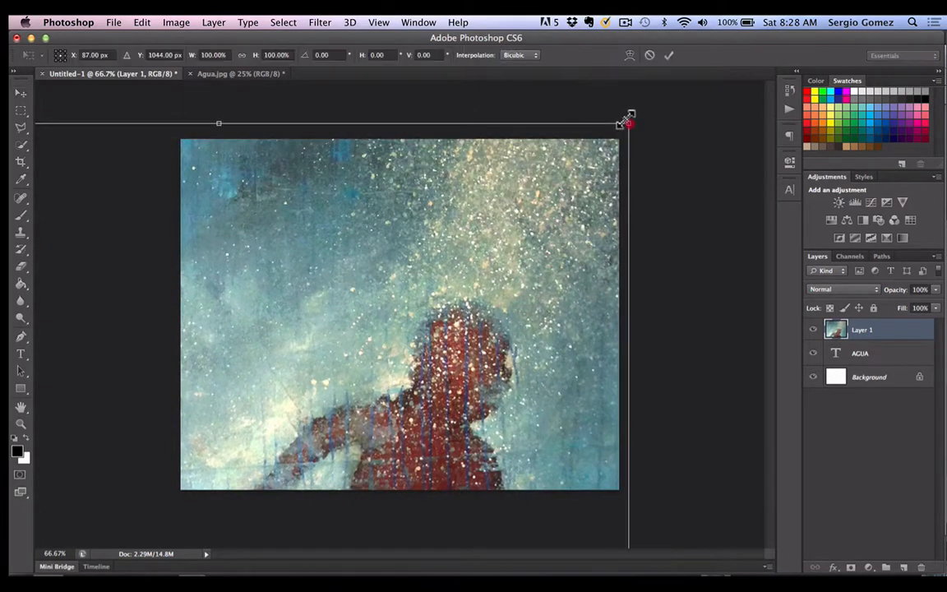
drag(628, 121, 399, 298)
drag(352, 421, 620, 190)
drag(705, 112, 559, 272)
drag(469, 334, 566, 190)
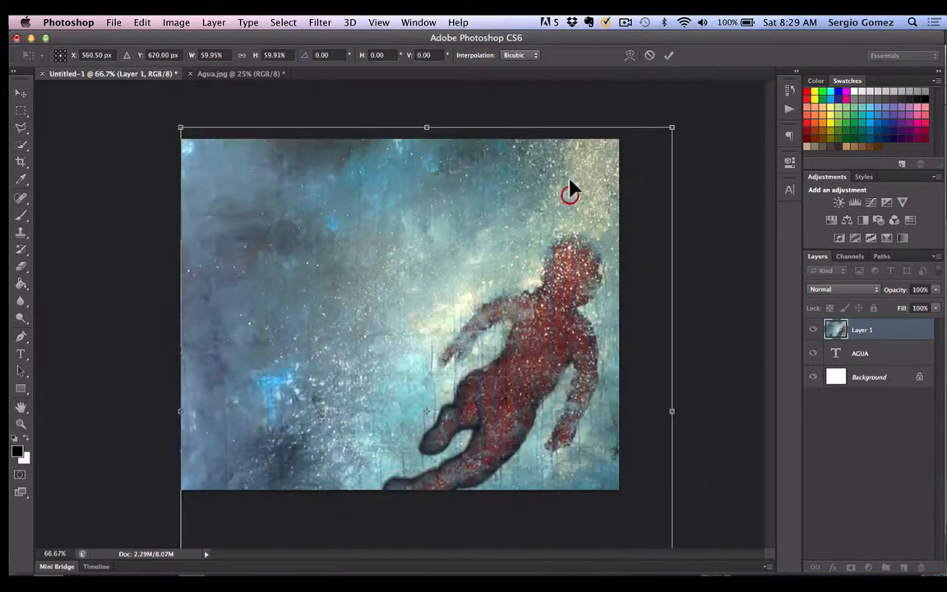
drag(673, 127, 615, 164)
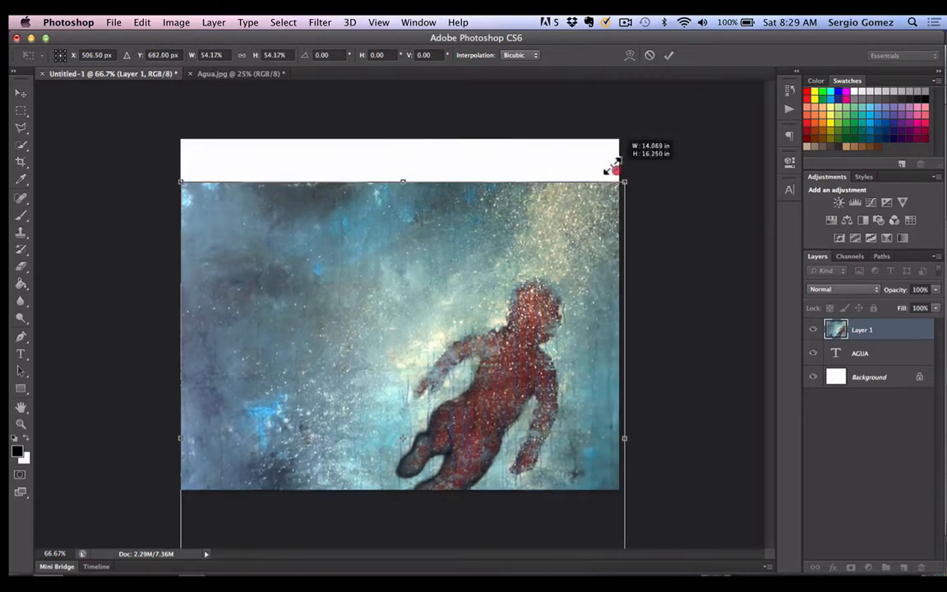
drag(539, 210, 530, 135)
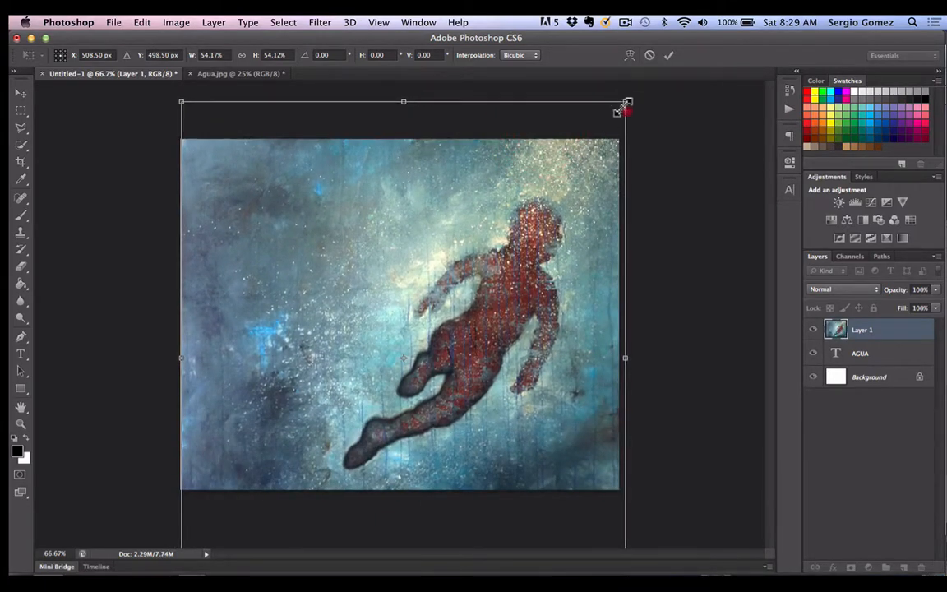
mouse_move(623, 106)
mouse_down()
mouse_move(476, 159)
mouse_move(450, 152)
mouse_move(639, 200)
mouse_move(585, 190)
mouse_move(603, 108)
mouse_move(626, 95)
mouse_up()
drag(570, 152, 566, 144)
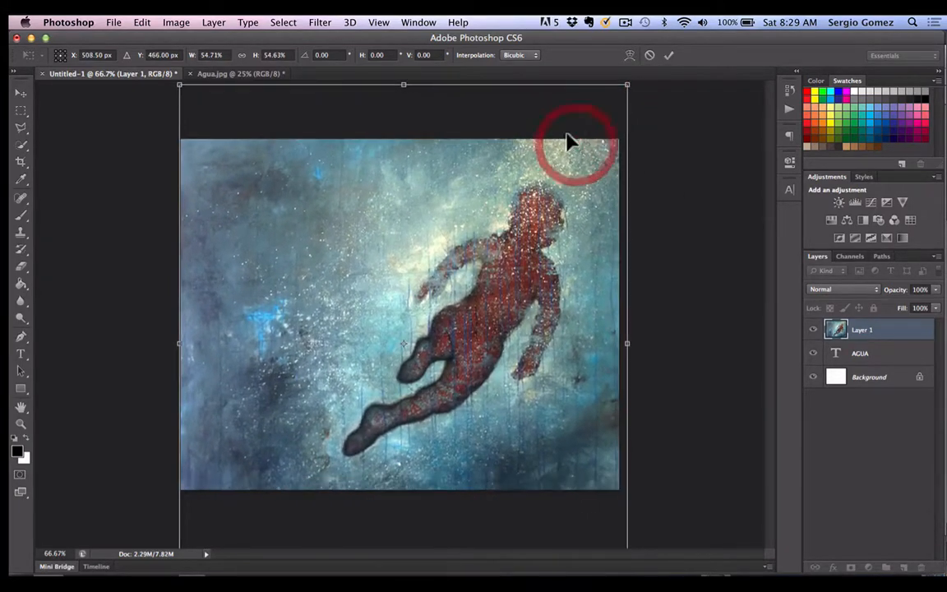
click(668, 55)
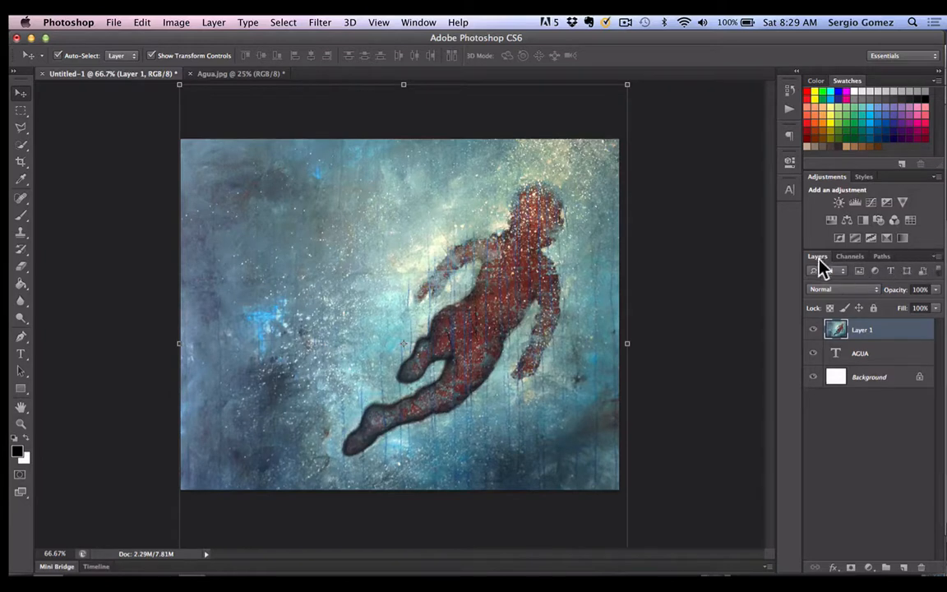
- Create a clipping mask that clips Layer 1 to the AGUA text layer
click(936, 256)
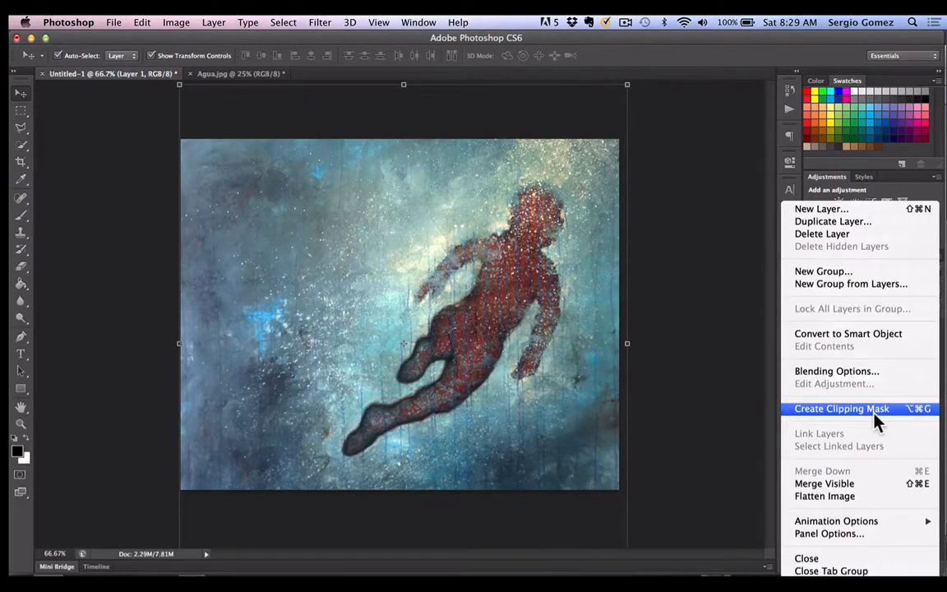
click(740, 321)
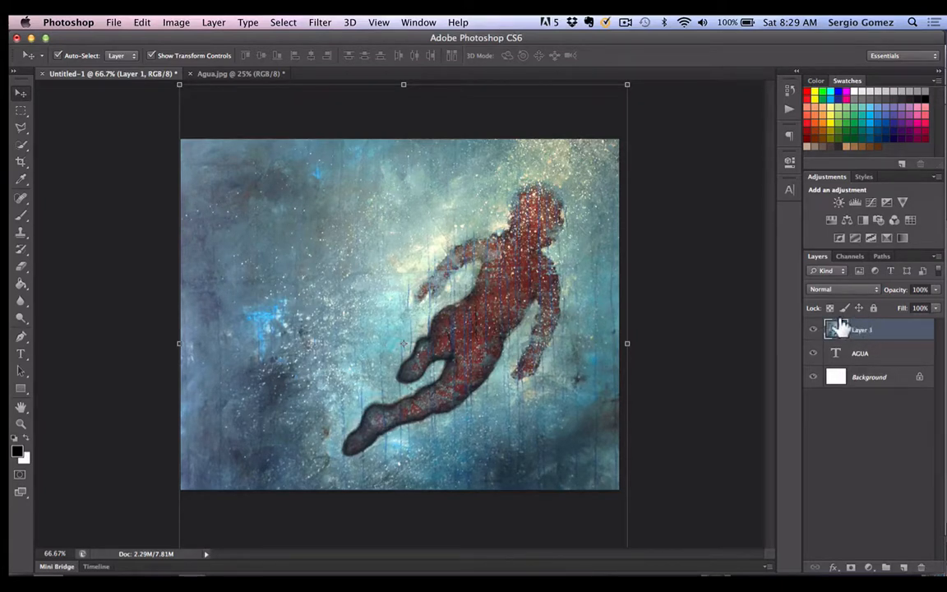
right_click(882, 329)
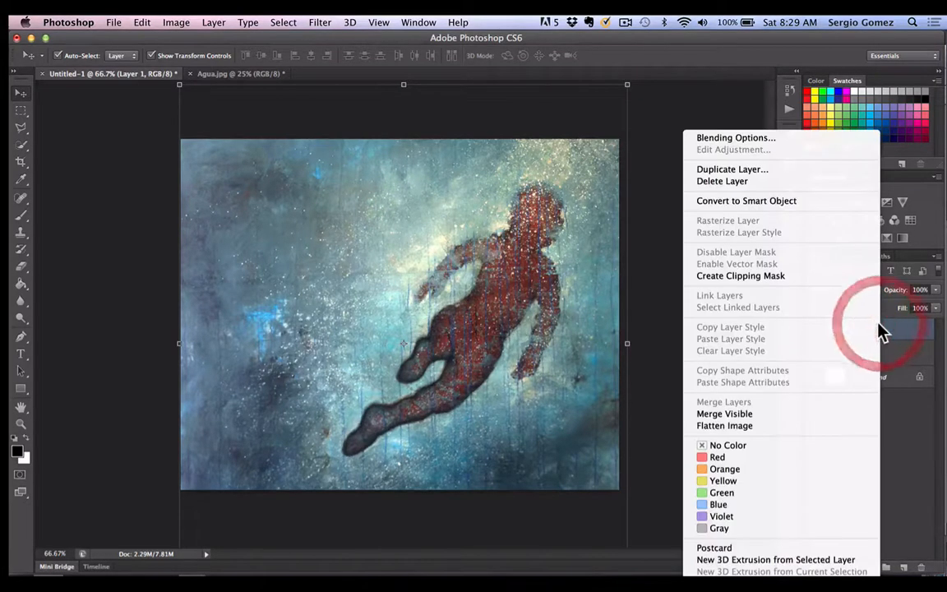
click(802, 278)
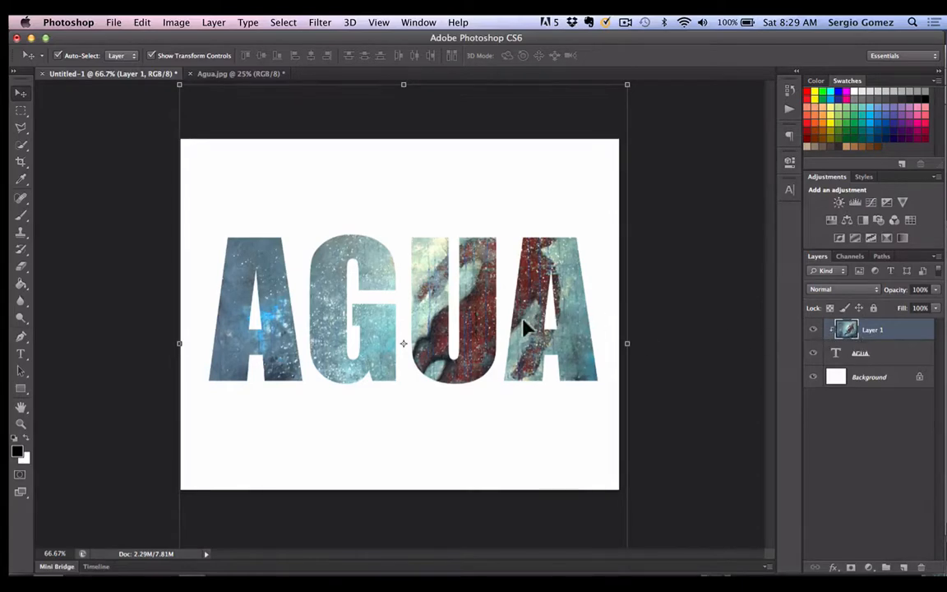
- Reposition the clipped painting inside the letters so the red figure falls across the U and the final A
mouse_move(525, 327)
mouse_down()
mouse_move(545, 307)
mouse_move(519, 280)
mouse_move(521, 222)
mouse_move(485, 339)
mouse_move(519, 434)
mouse_move(513, 281)
mouse_move(524, 375)
mouse_move(485, 341)
mouse_move(514, 345)
mouse_move(429, 313)
mouse_move(411, 333)
mouse_move(496, 345)
mouse_move(529, 332)
mouse_up()
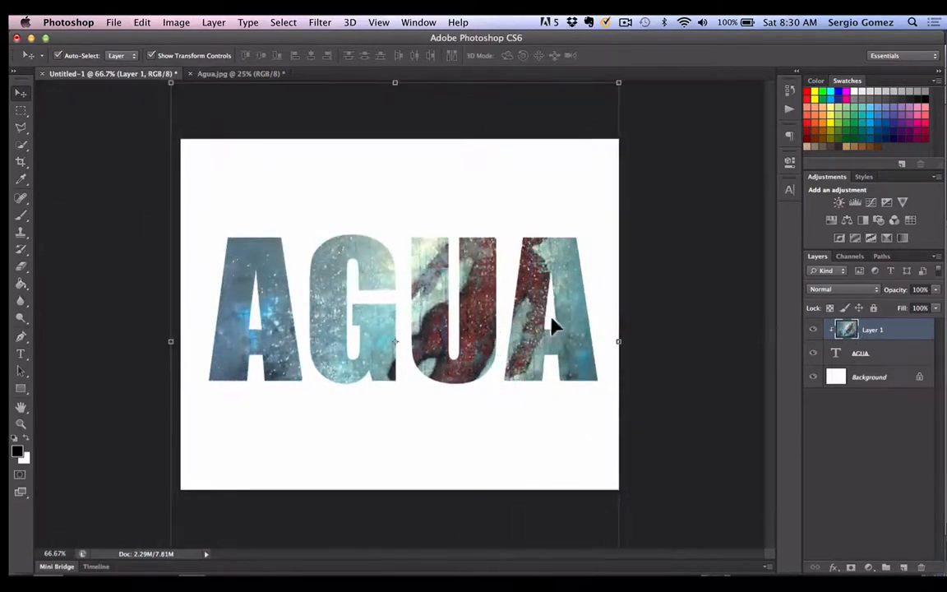
mouse_move(370, 332)
mouse_down()
mouse_move(435, 343)
mouse_move(321, 338)
mouse_move(342, 313)
mouse_move(407, 341)
mouse_move(355, 312)
mouse_move(359, 359)
mouse_move(372, 334)
mouse_move(378, 235)
mouse_move(382, 395)
mouse_move(380, 338)
mouse_move(377, 355)
mouse_move(373, 344)
mouse_move(379, 376)
mouse_move(380, 338)
mouse_up()
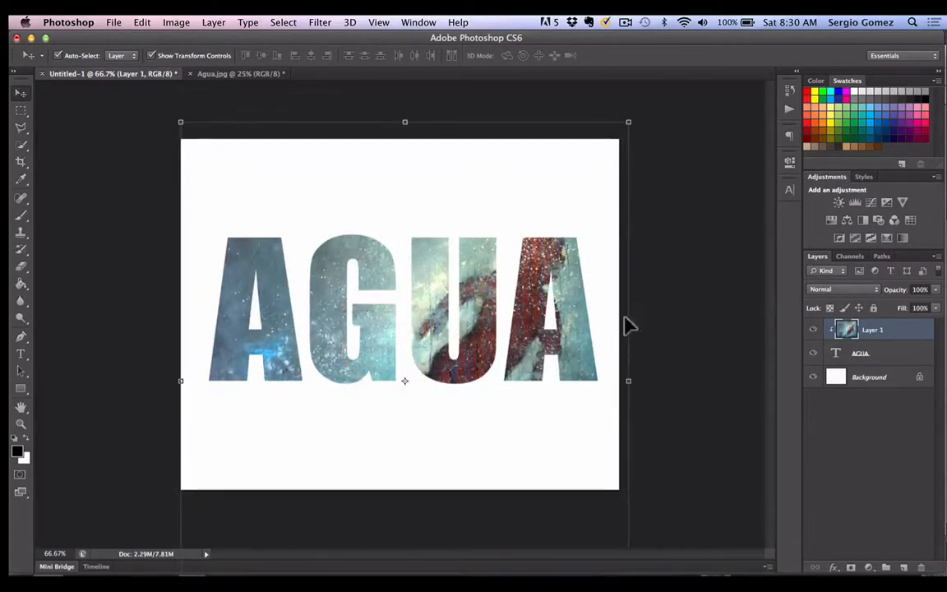
click(698, 294)
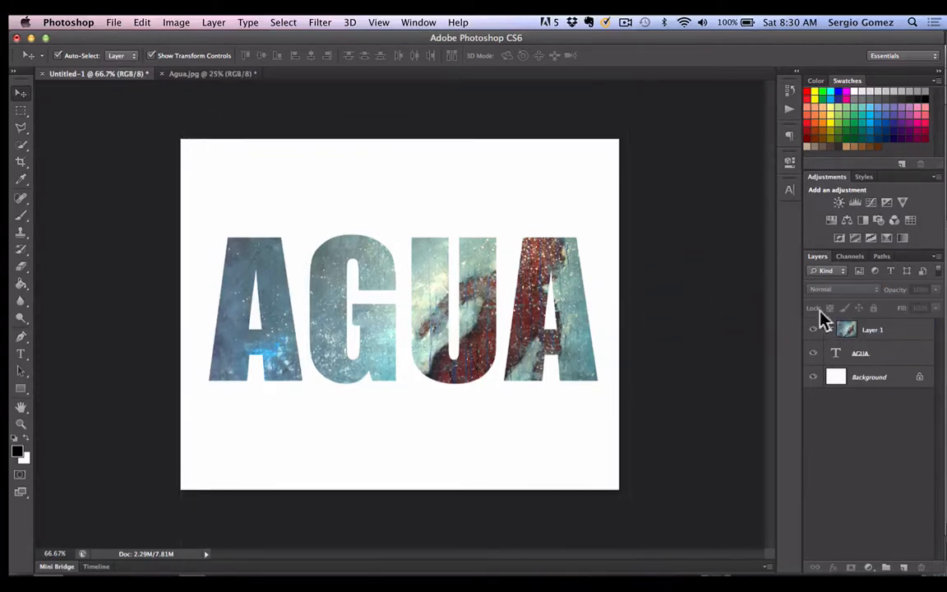
click(896, 354)
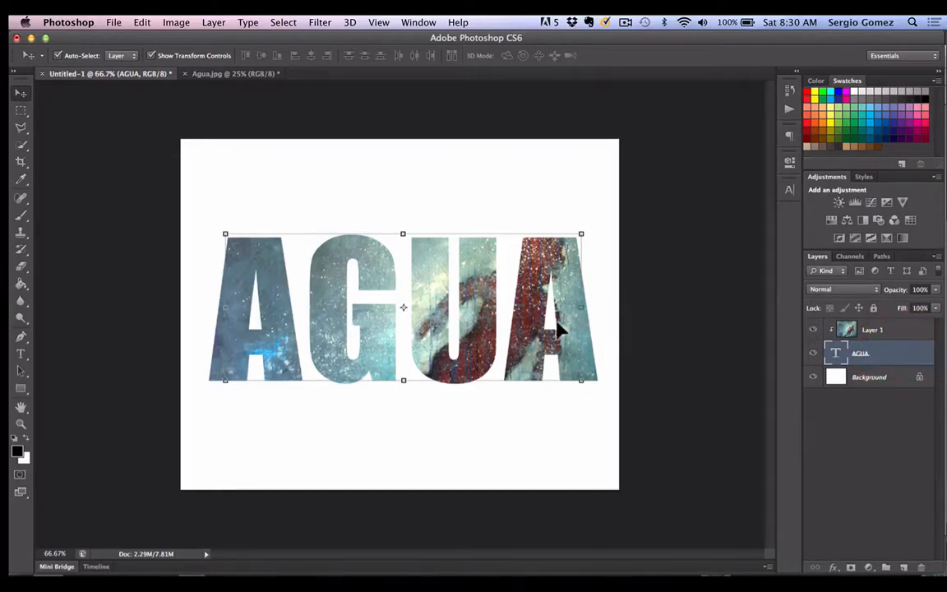
mouse_move(466, 288)
mouse_down()
mouse_move(465, 304)
mouse_move(480, 308)
mouse_move(458, 299)
mouse_up()
drag(451, 296, 484, 298)
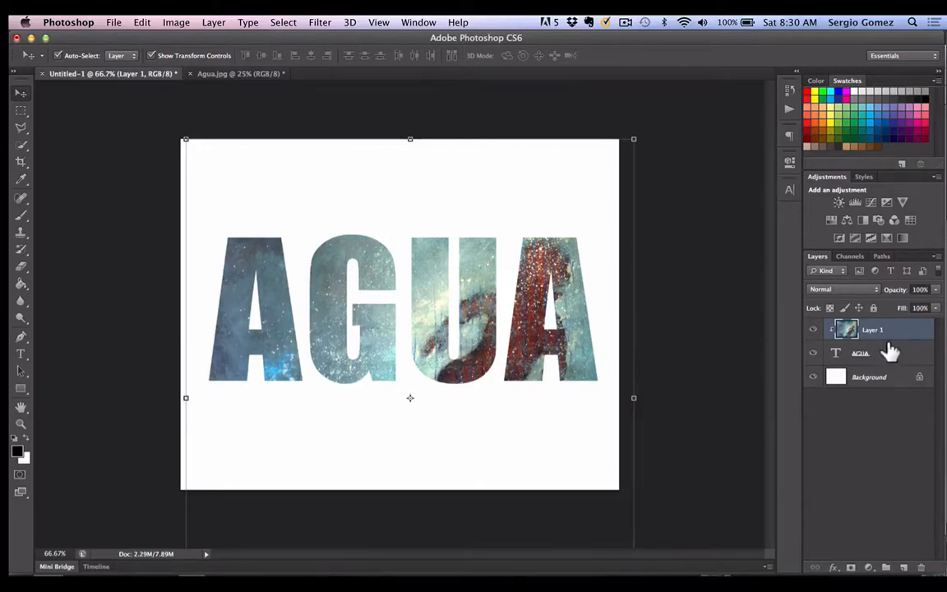
- Link Layer 1 with the AGUA text layer and move the linked pair higher on the canvas
shift+click(890, 351)
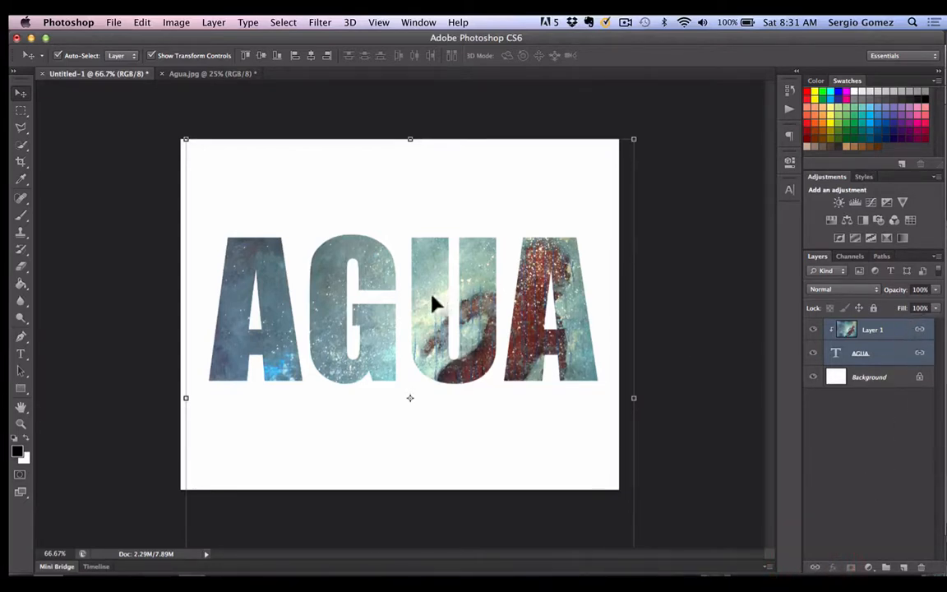
drag(435, 304, 415, 306)
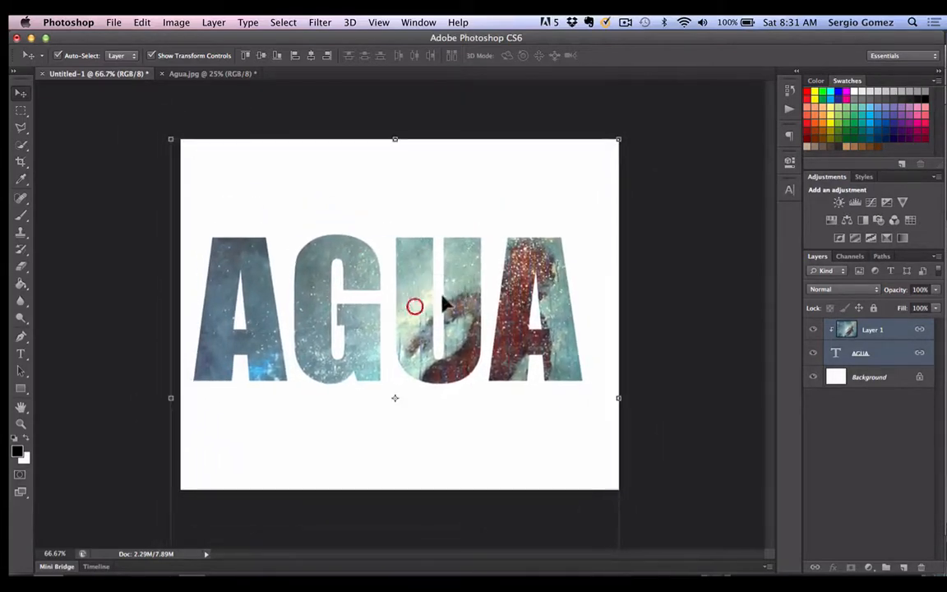
drag(505, 330, 518, 298)
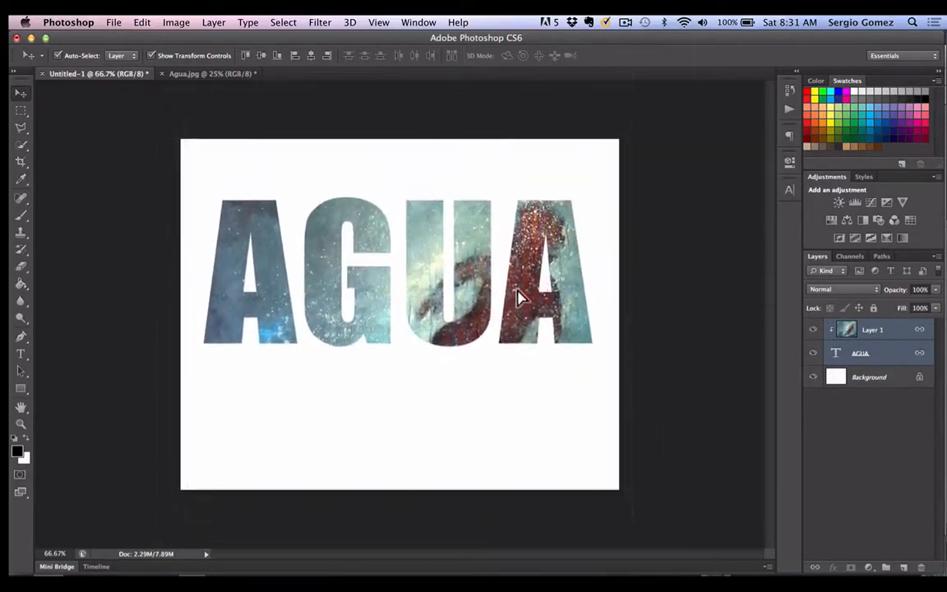
- Scale the linked painting and text to about 72.4% and place them in the canvas's upper-left corner
drag(627, 95, 477, 214)
drag(423, 374, 421, 212)
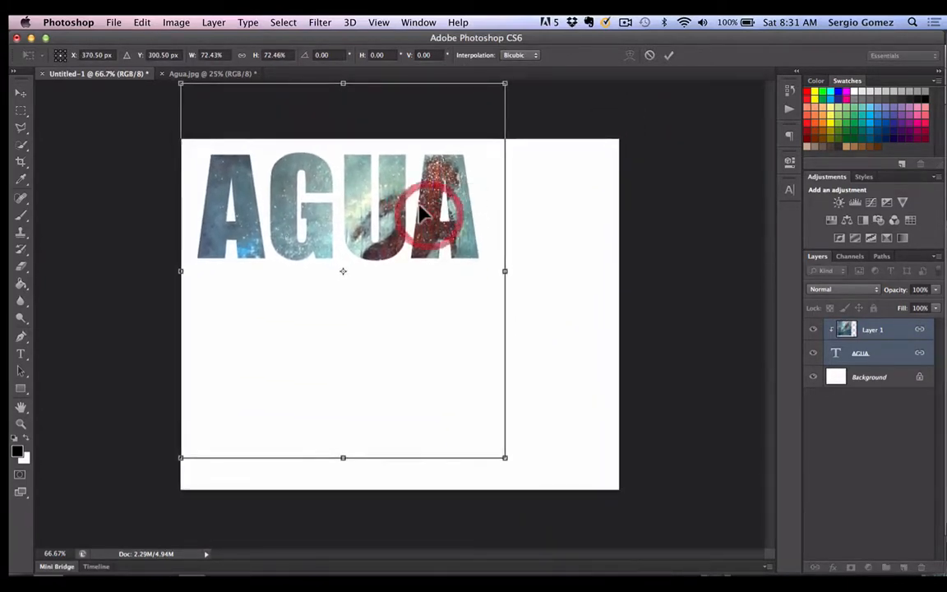
key(Return)
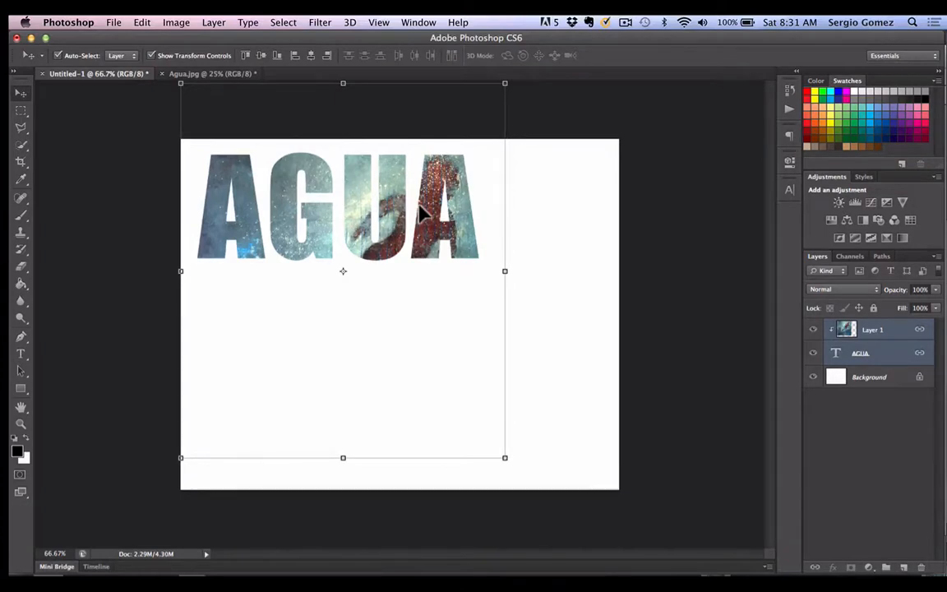
click(597, 253)
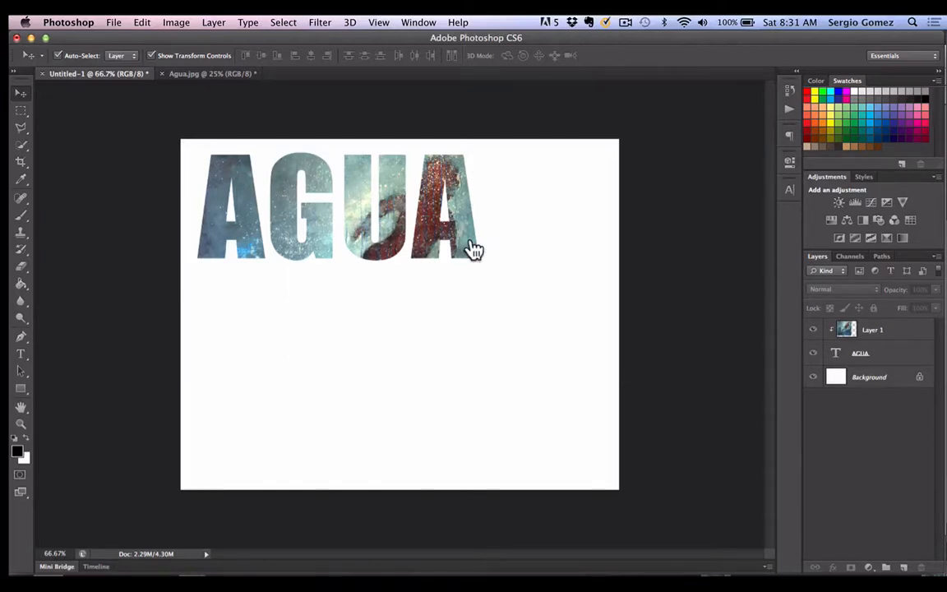
- In Photoshop Elements Editor, hide and reshow the AGUA text layer and nudge the text slightly
key(super+Tab)
key(super+Tab)
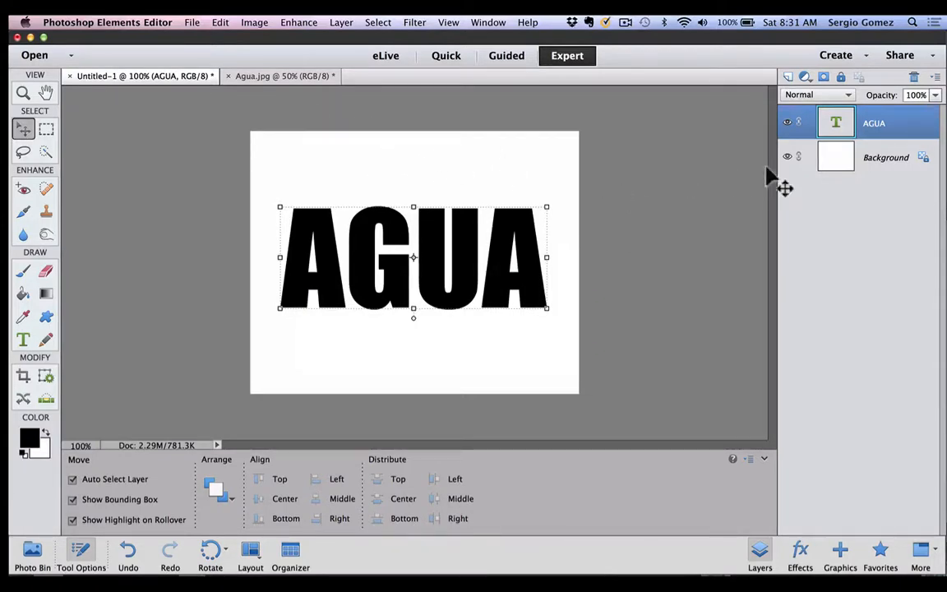
click(787, 122)
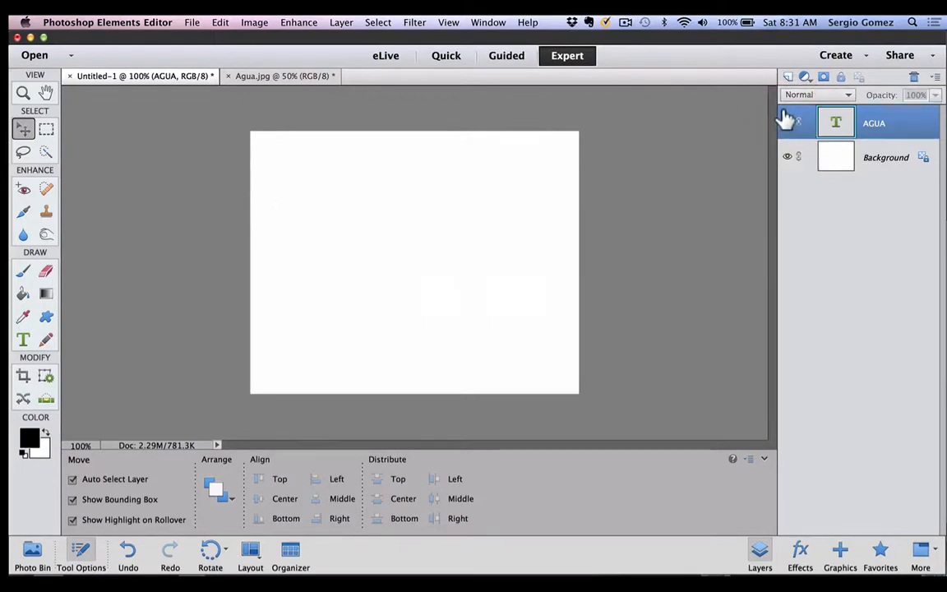
click(787, 122)
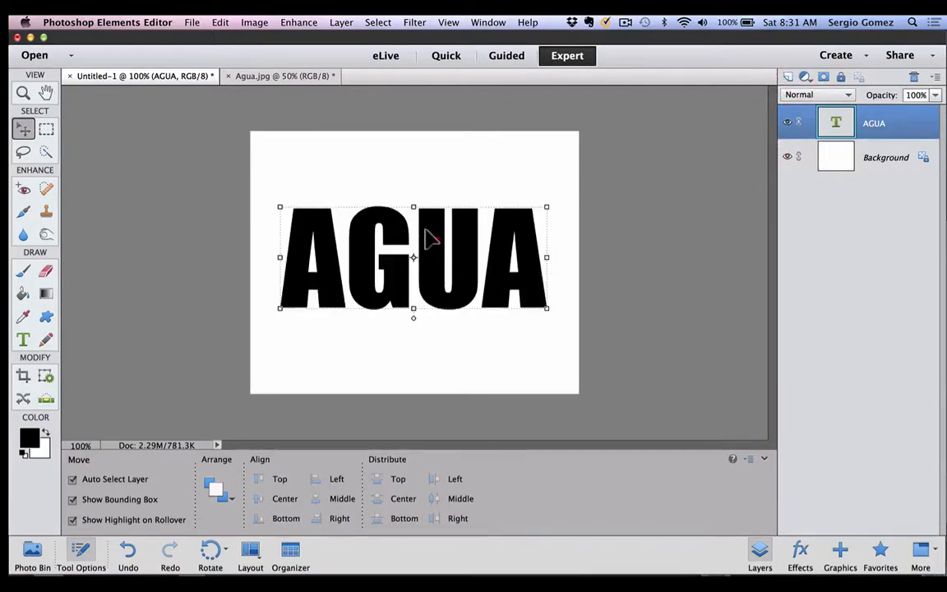
drag(425, 231, 425, 233)
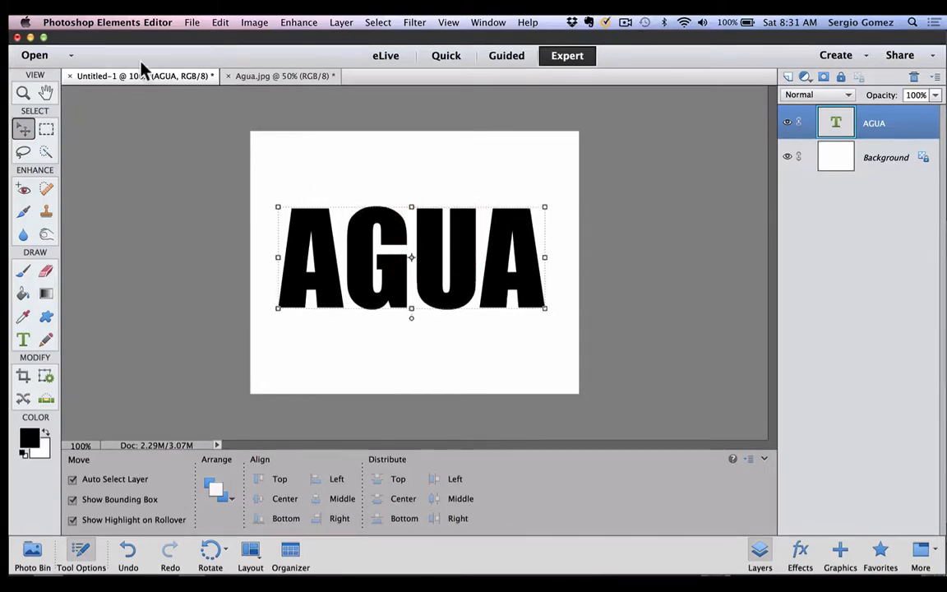
drag(426, 228, 425, 230)
- Copy the painting from Agua.jpg into the Untitled-1 document as a new layer above the AGUA text
click(277, 78)
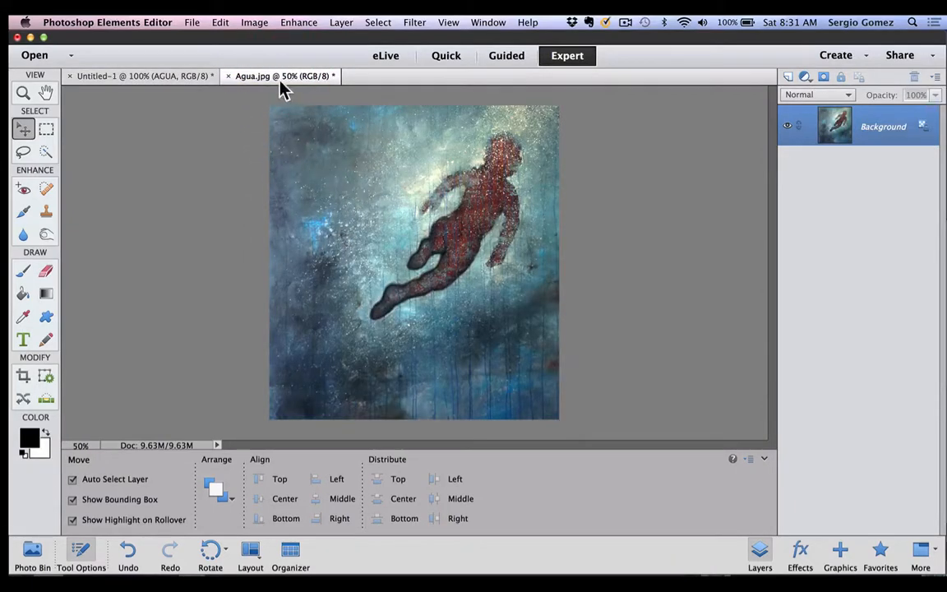
click(176, 76)
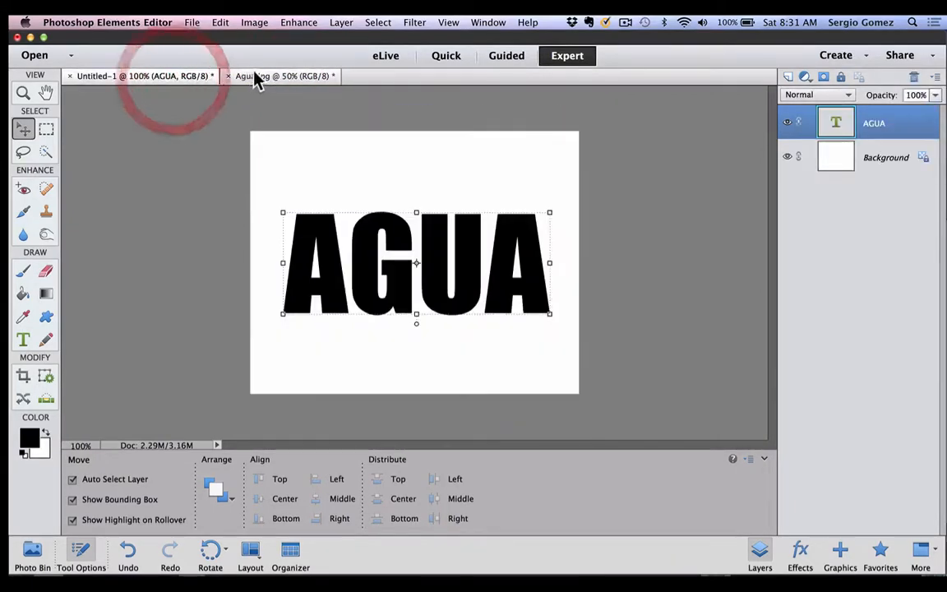
click(256, 78)
click(185, 77)
click(260, 76)
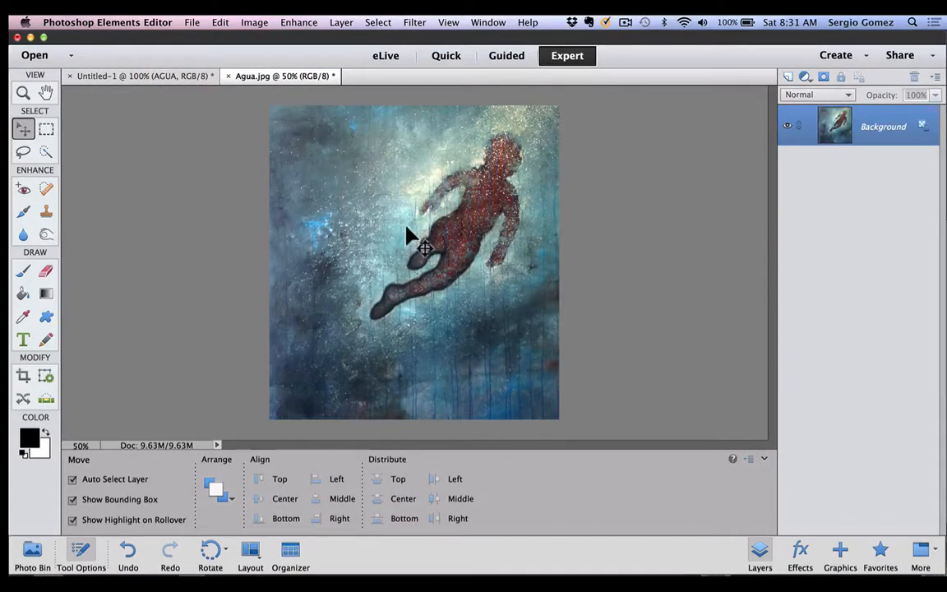
mouse_move(406, 228)
mouse_down()
mouse_move(205, 137)
mouse_move(165, 103)
mouse_move(149, 71)
mouse_up()
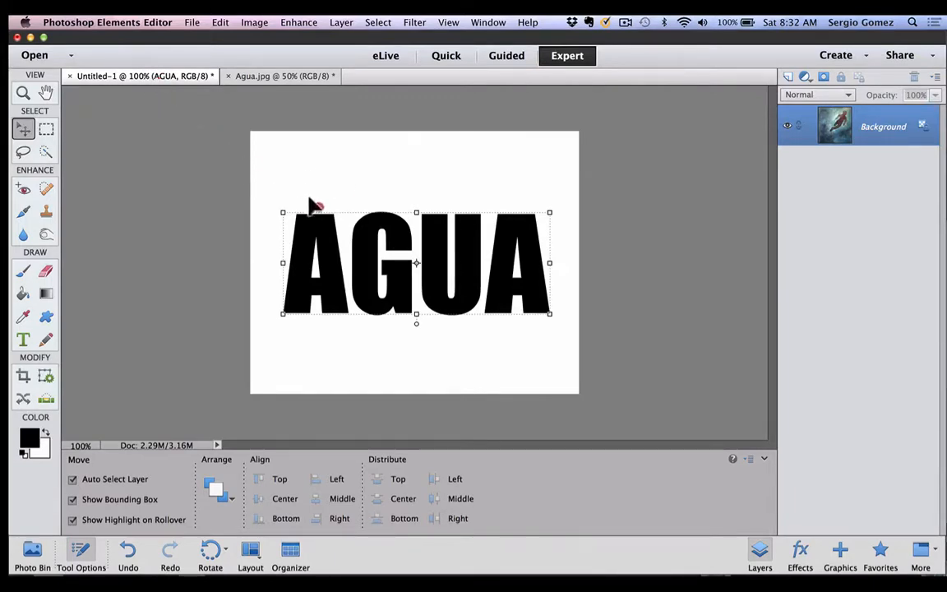
drag(309, 198, 357, 179)
drag(414, 238, 408, 244)
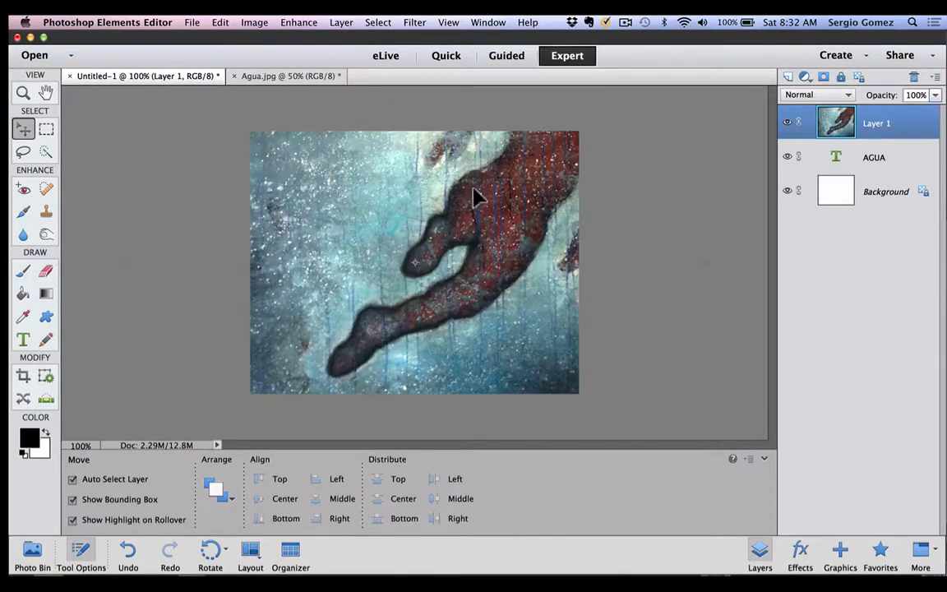
- Scale the painting proportionally to about 60.41% and position it to cover the whole canvas, with the red figure toward the right
drag(475, 198, 409, 313)
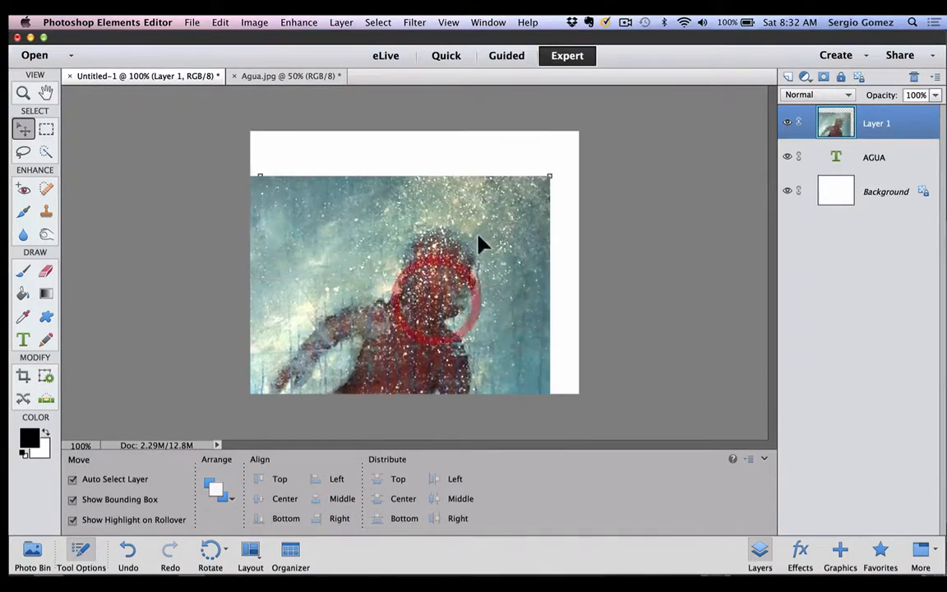
drag(482, 239, 536, 180)
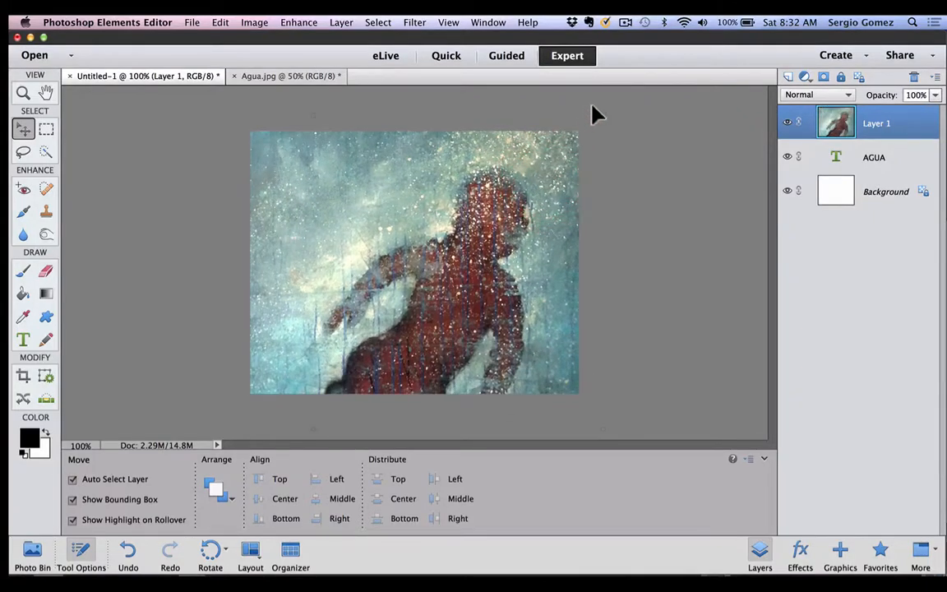
drag(578, 132, 469, 258)
drag(429, 302, 545, 148)
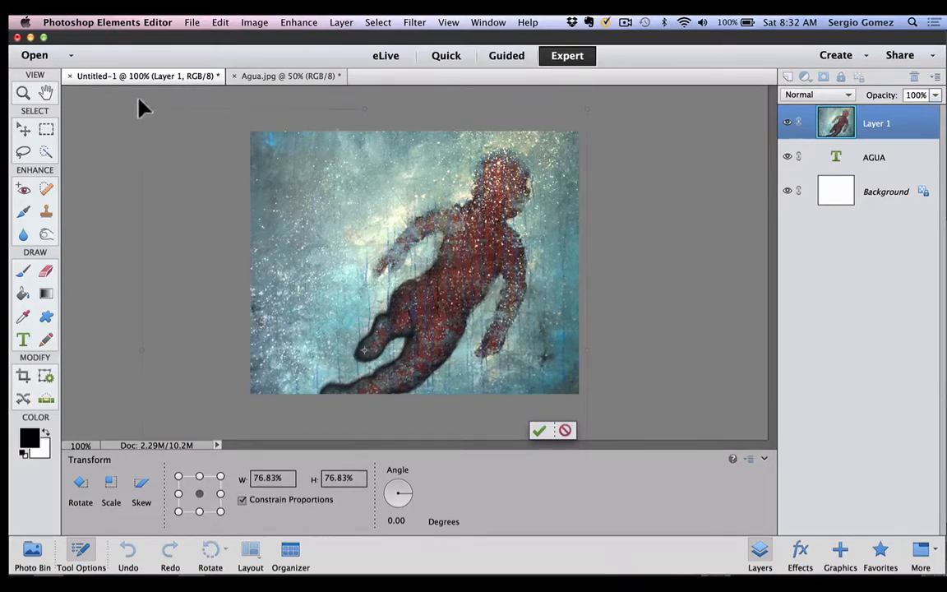
drag(134, 102, 233, 218)
drag(362, 264, 365, 148)
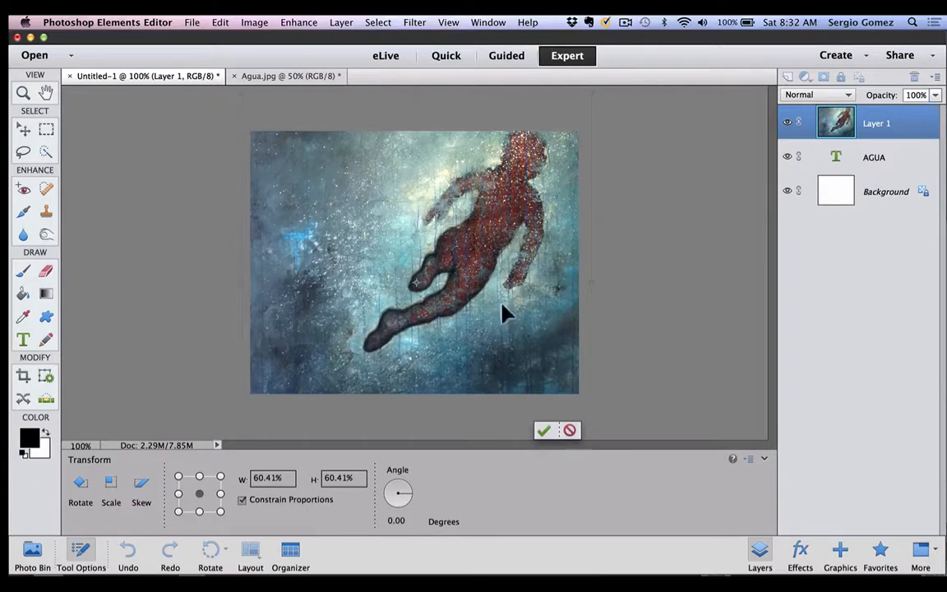
click(544, 431)
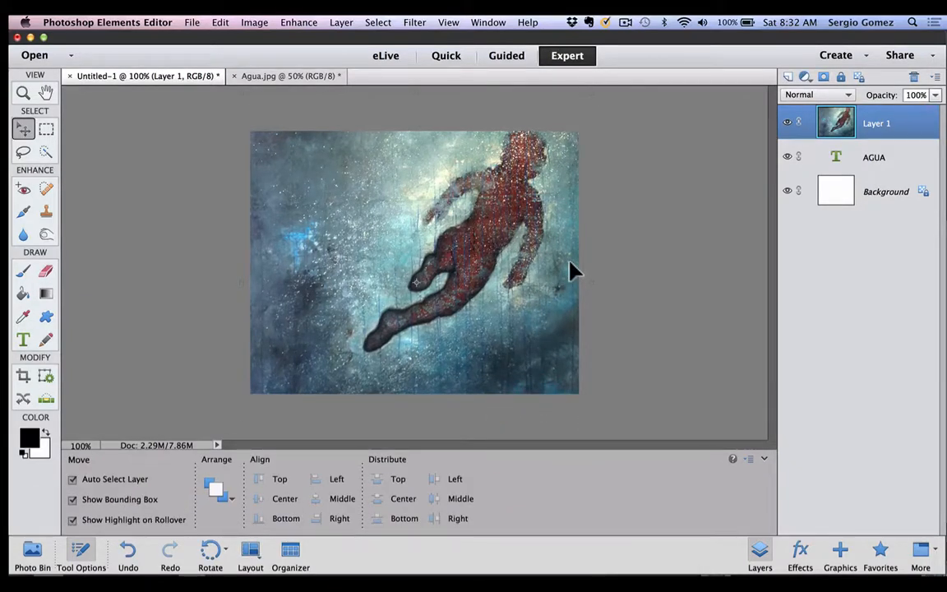
- Create a clipping mask from Layer 1 onto the AGUA text and shift the painting so the figure's legs cross the G, U and final A
right_click(907, 122)
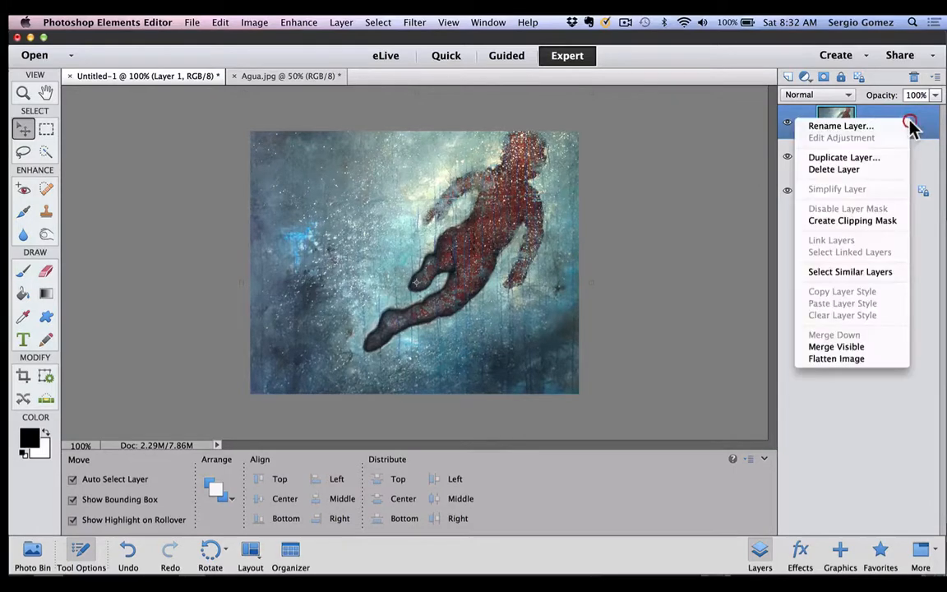
click(875, 223)
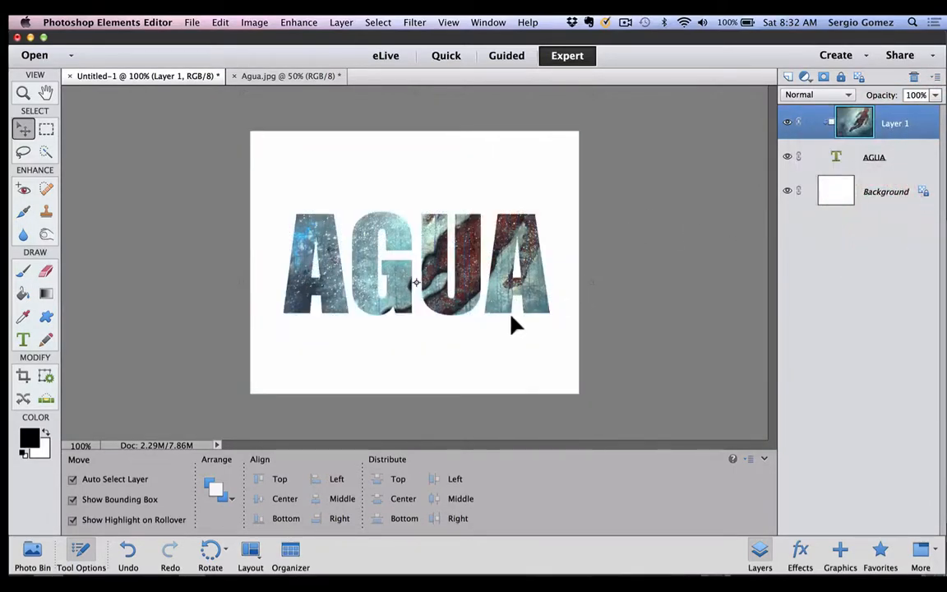
drag(532, 323, 553, 254)
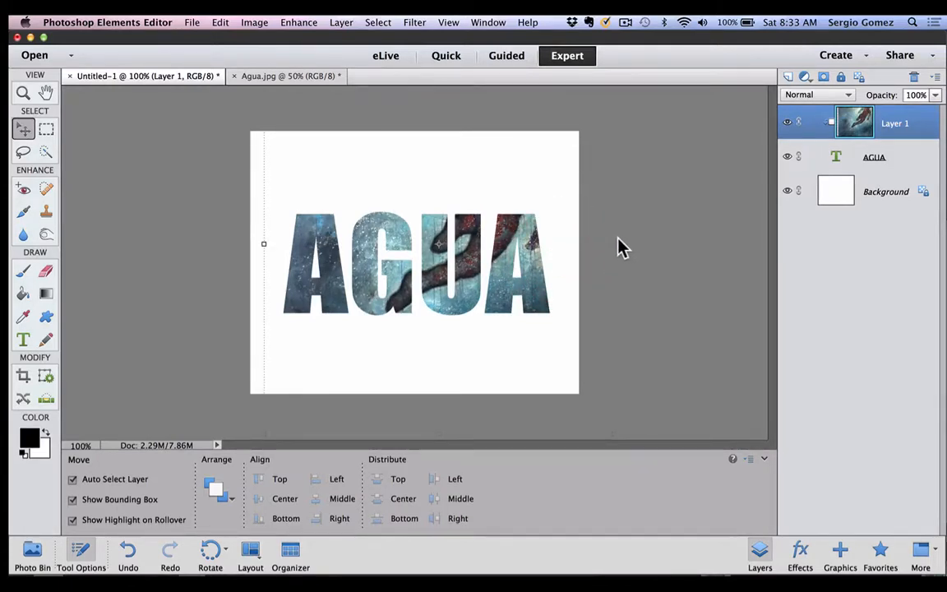
- Exit the transform and deselect the painting layer to show the filled lettering without its bounding box
click(622, 246)
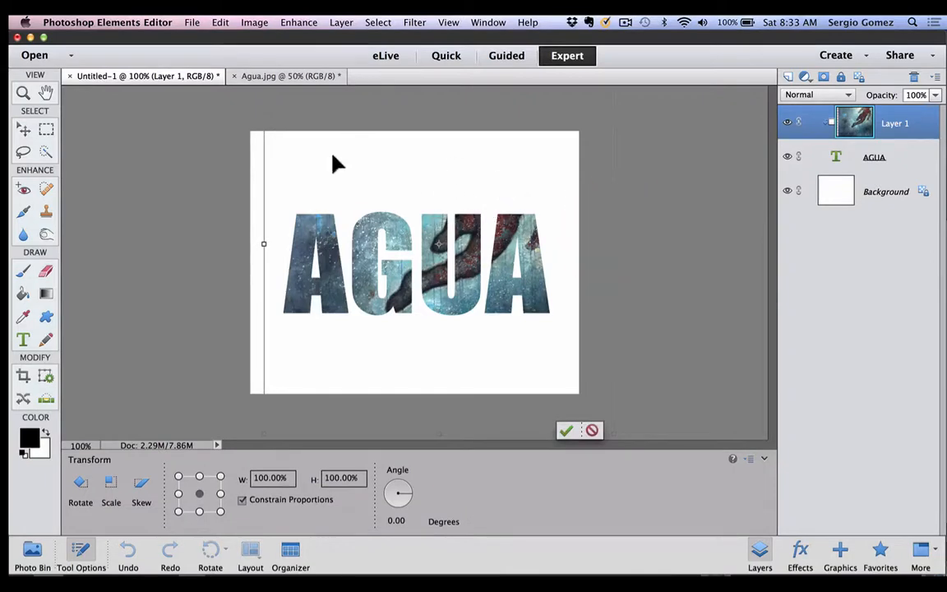
click(165, 166)
click(22, 130)
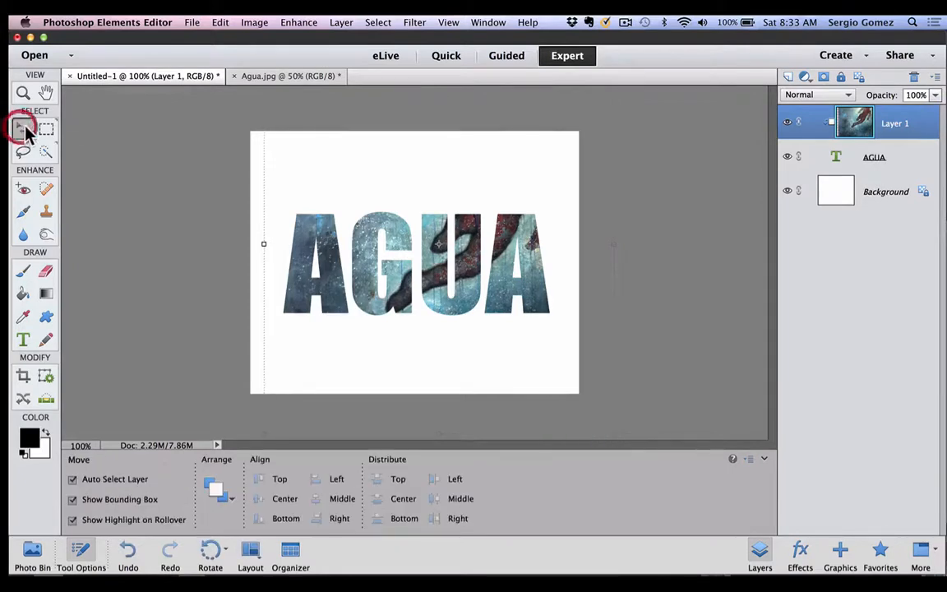
click(111, 133)
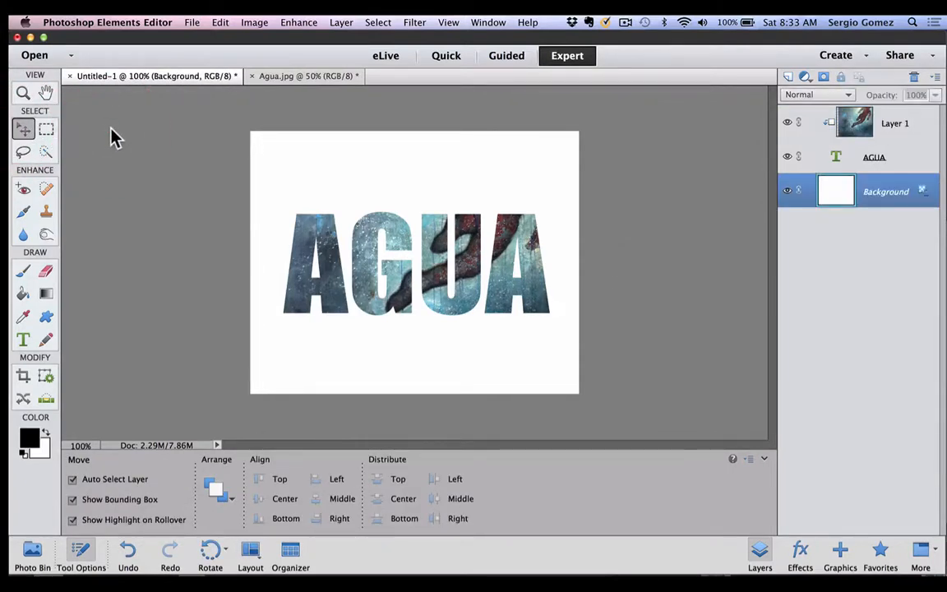